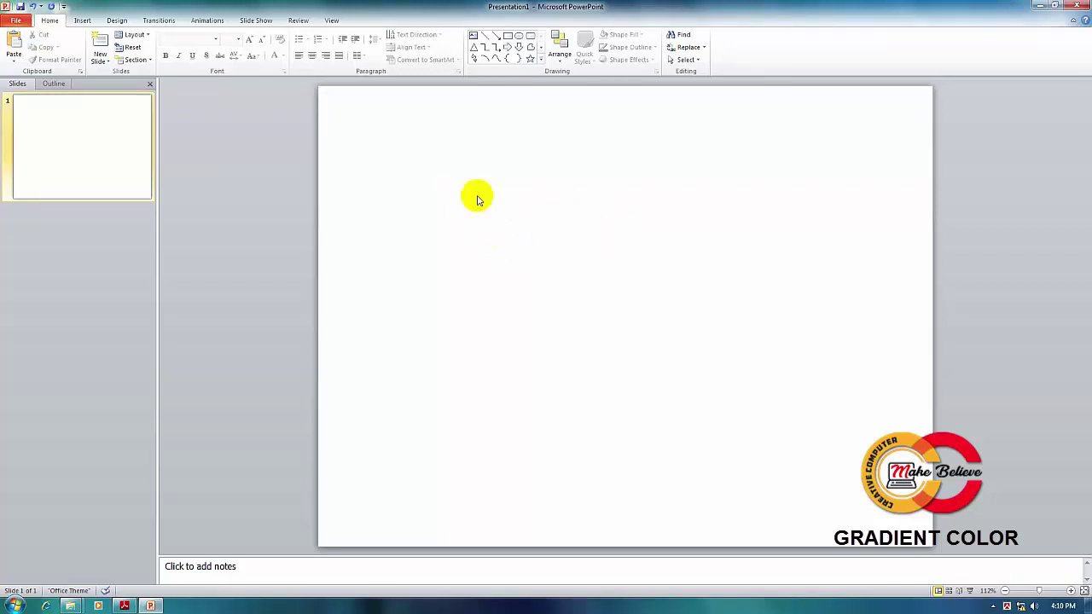
# Open the background formatting for the blank slide and set its fill to Gradient fill
pyautogui.click(120, 156)
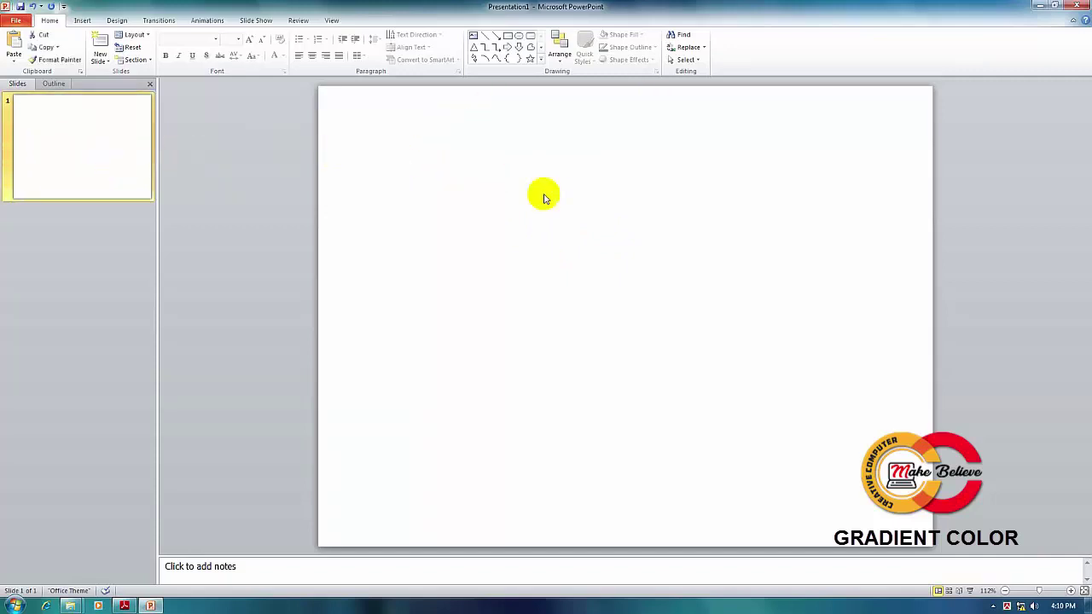
pyautogui.click(516, 192)
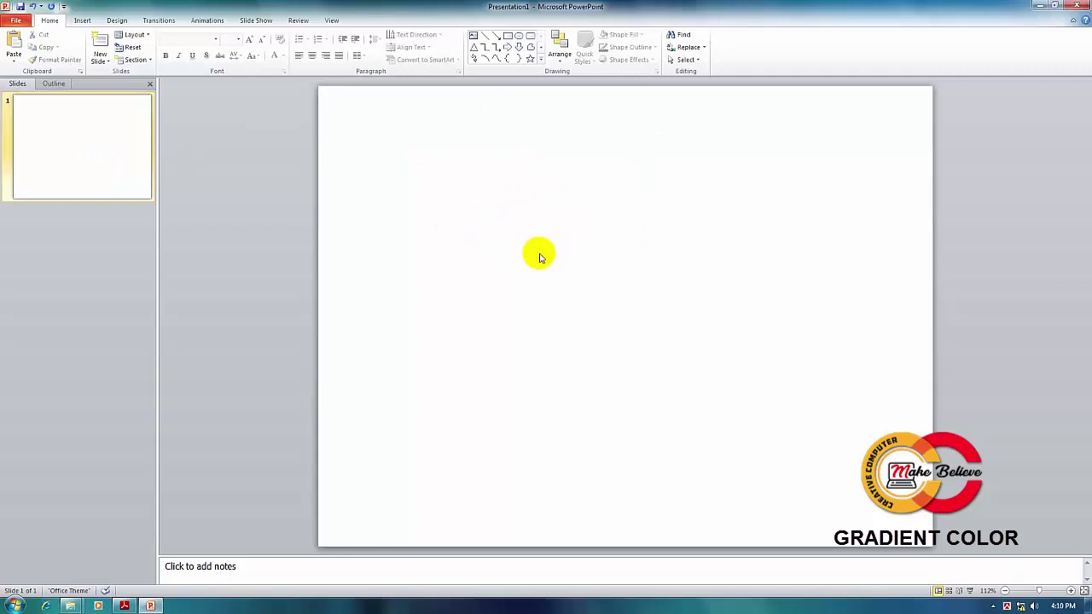
pyautogui.rightClick(504, 209)
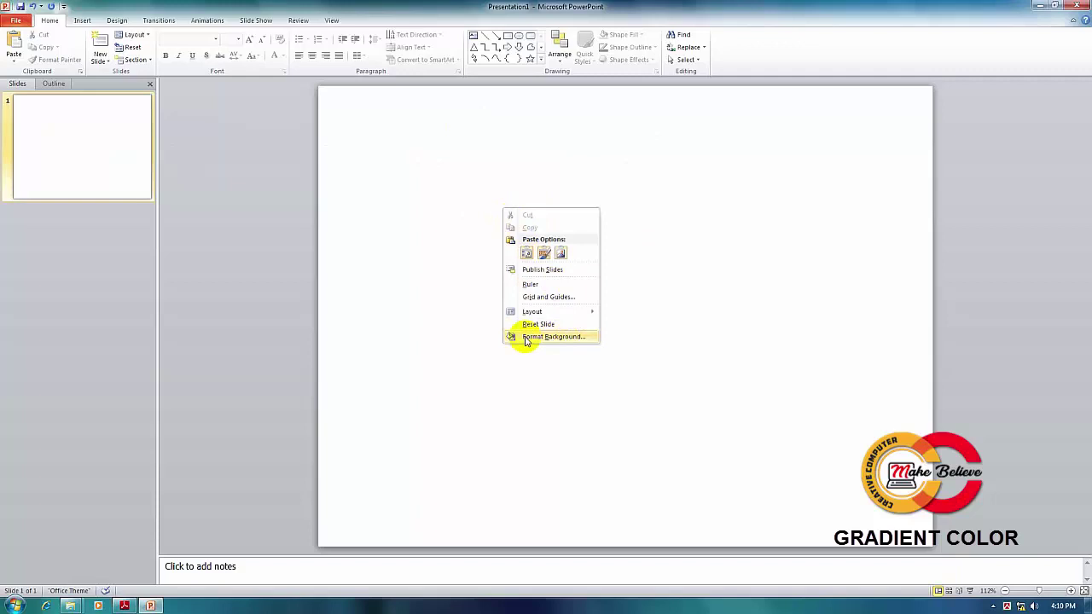
pyautogui.click(577, 342)
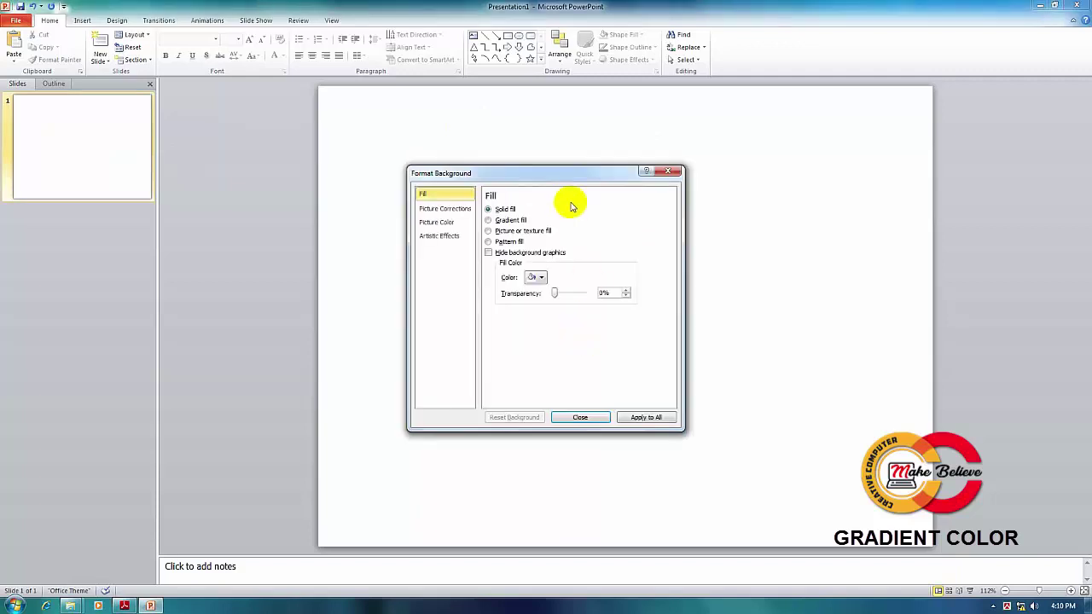
pyautogui.moveTo(570, 179); pyautogui.dragTo(592, 159)
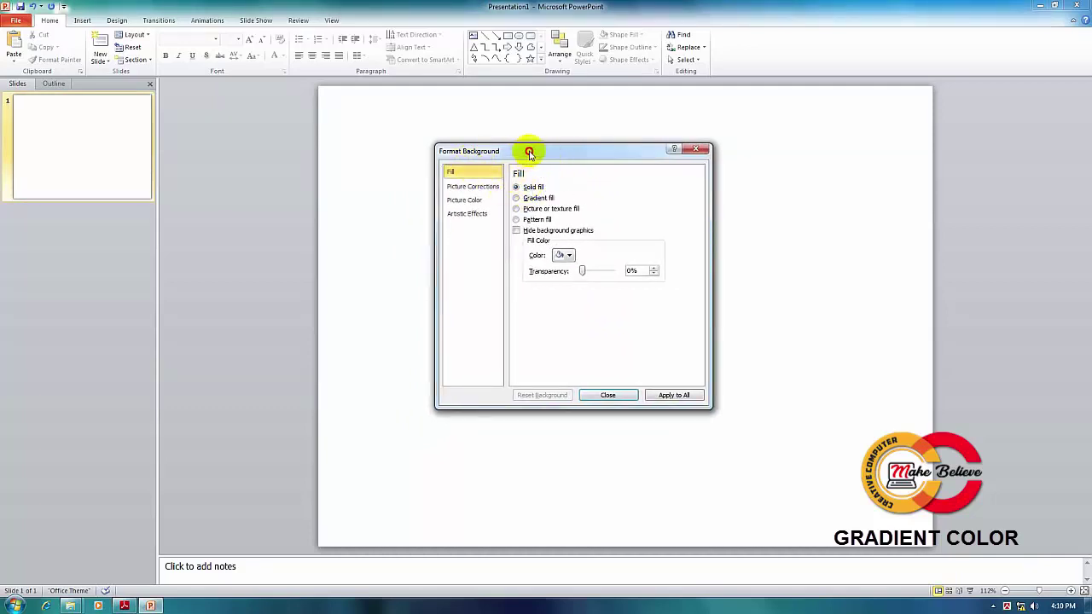
pyautogui.moveTo(529, 150); pyautogui.dragTo(529, 148)
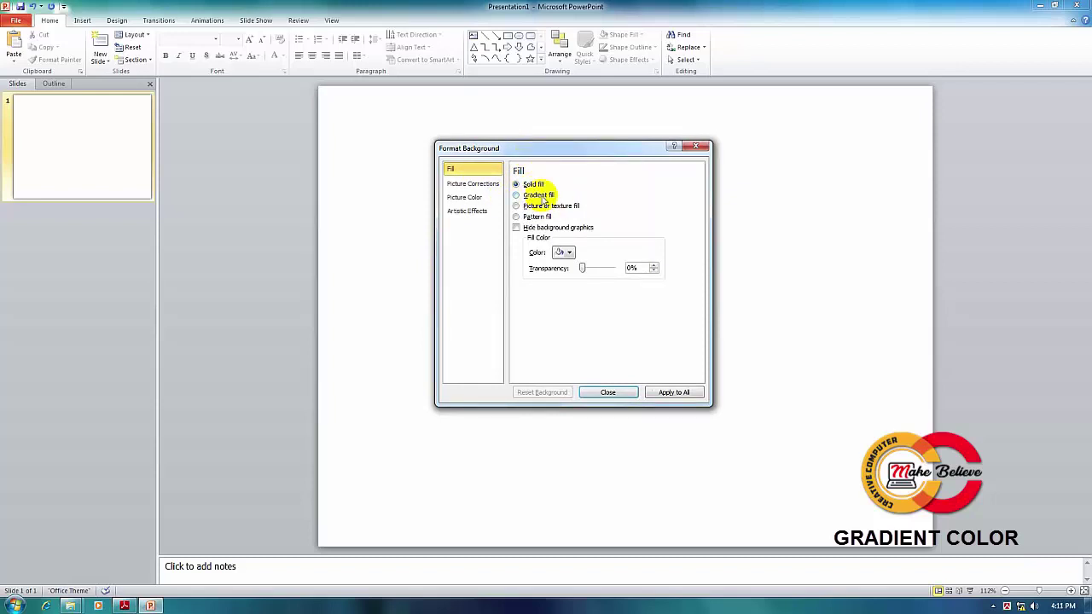
pyautogui.click(542, 198)
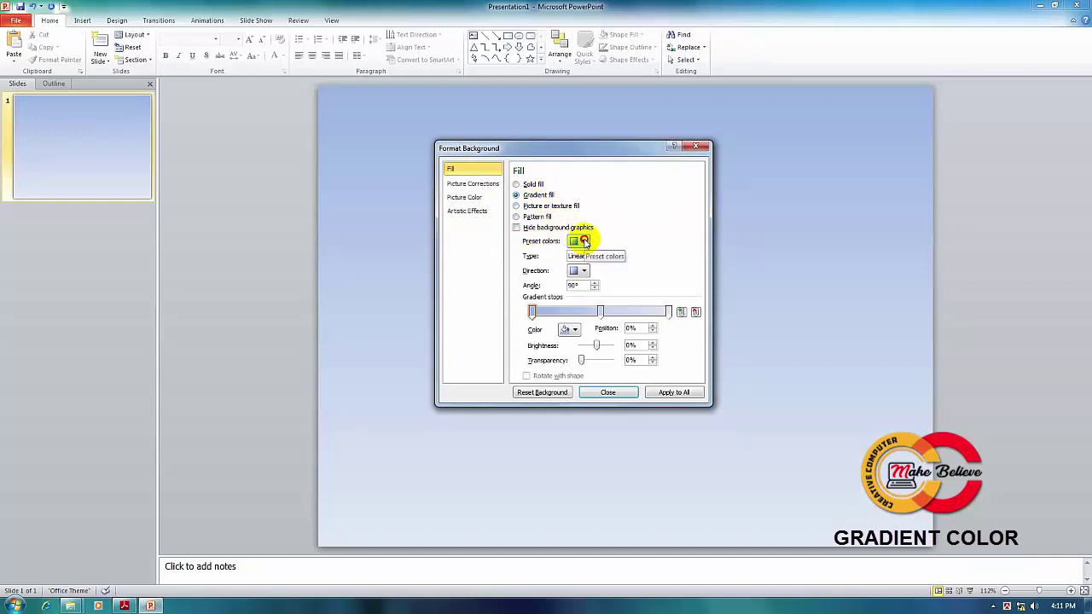
# Apply the turquoise-to-blue preset color gradient to the slide background
pyautogui.click(584, 242)
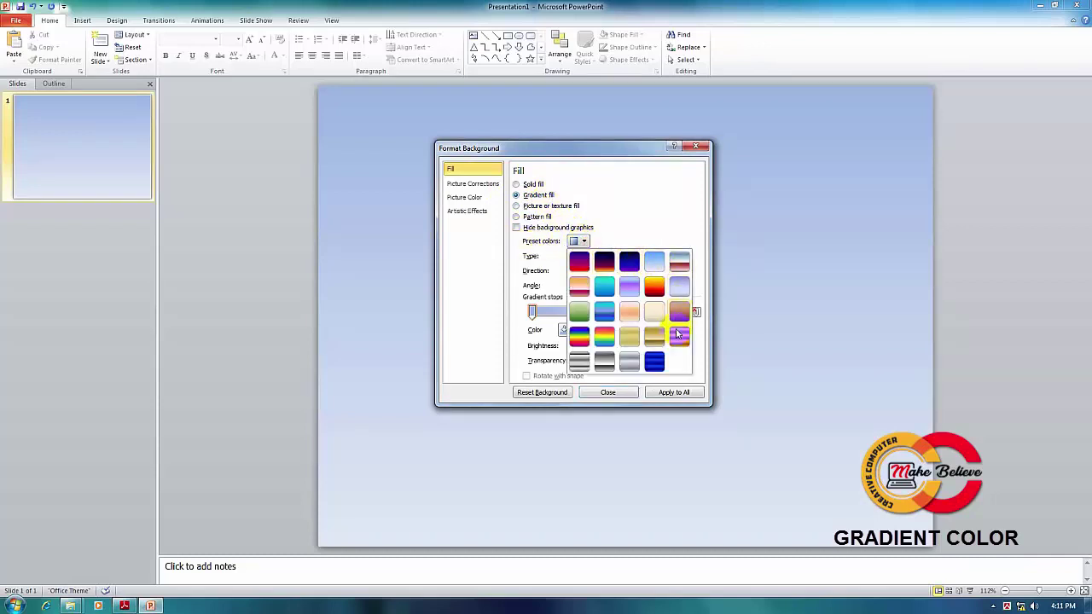
pyautogui.click(604, 292)
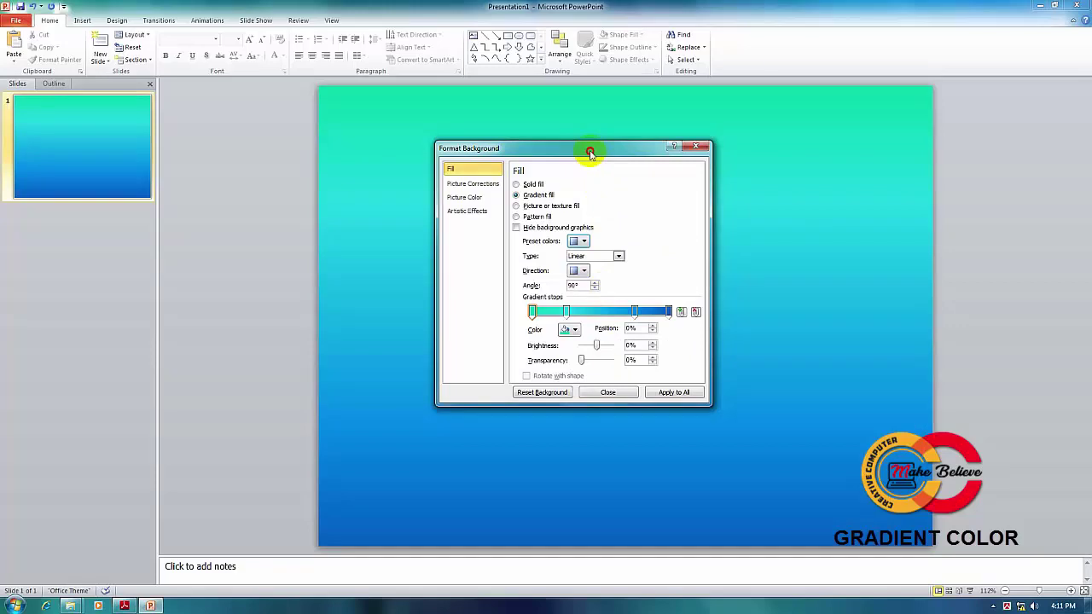
pyautogui.moveTo(589, 152); pyautogui.dragTo(564, 187)
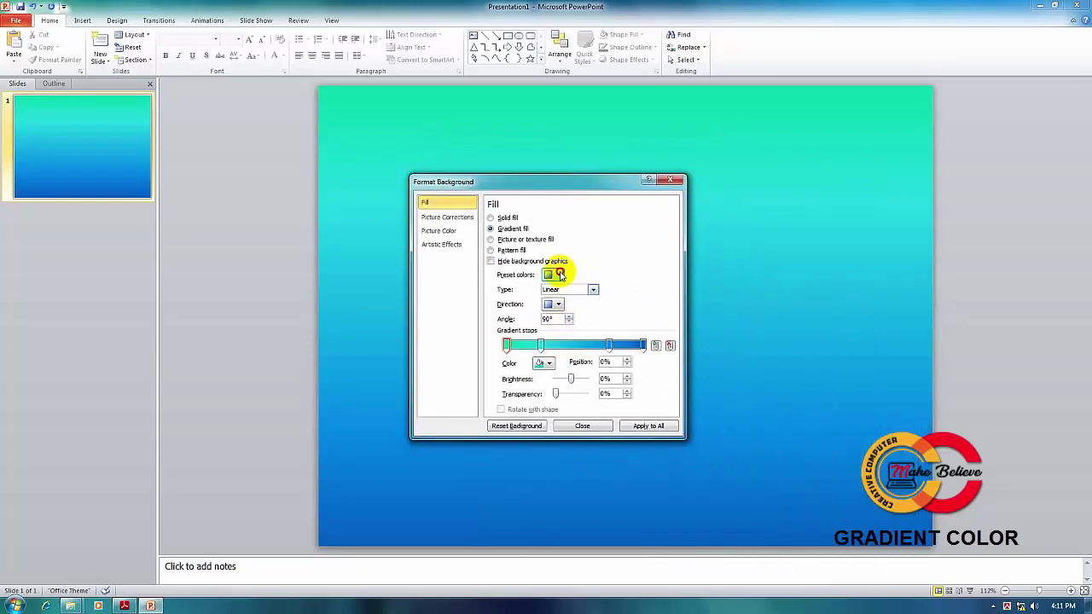
pyautogui.click(560, 274)
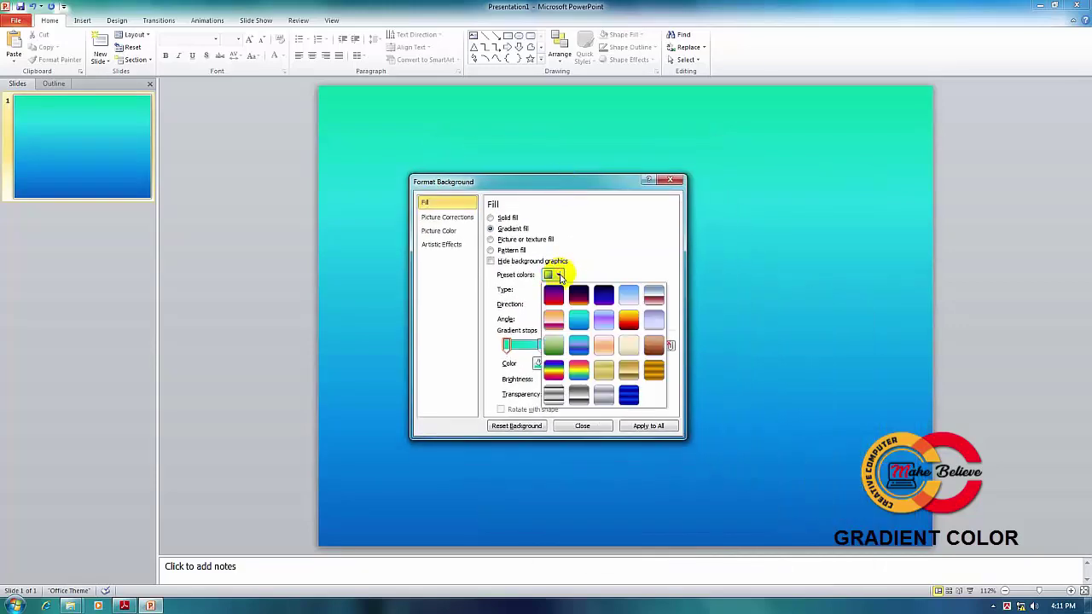
pyautogui.click(580, 320)
pyautogui.moveTo(585, 183); pyautogui.dragTo(691, 226)
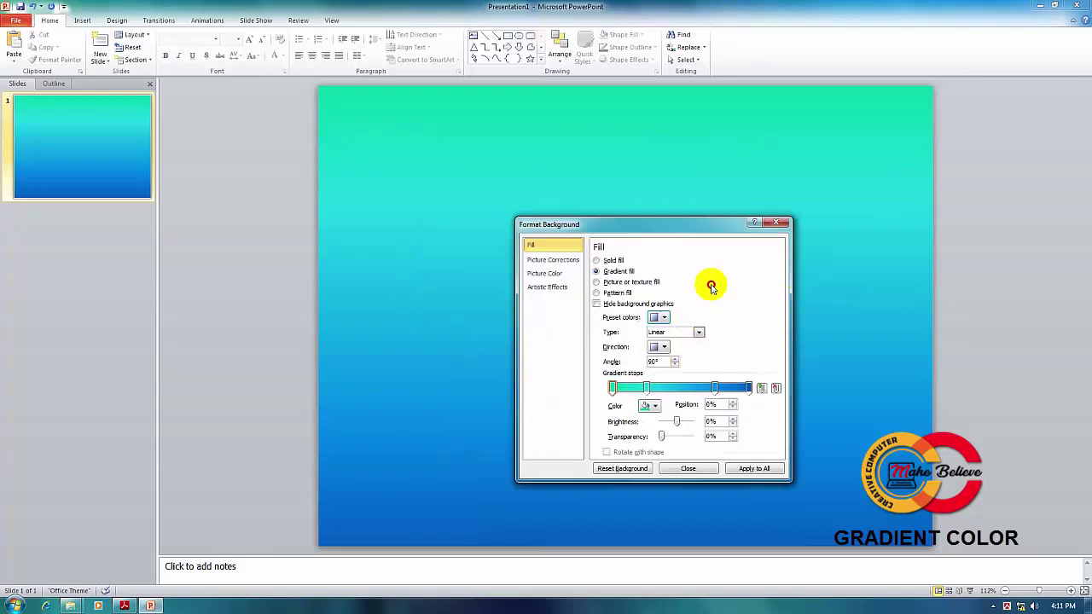
pyautogui.moveTo(710, 287); pyautogui.dragTo(612, 202)
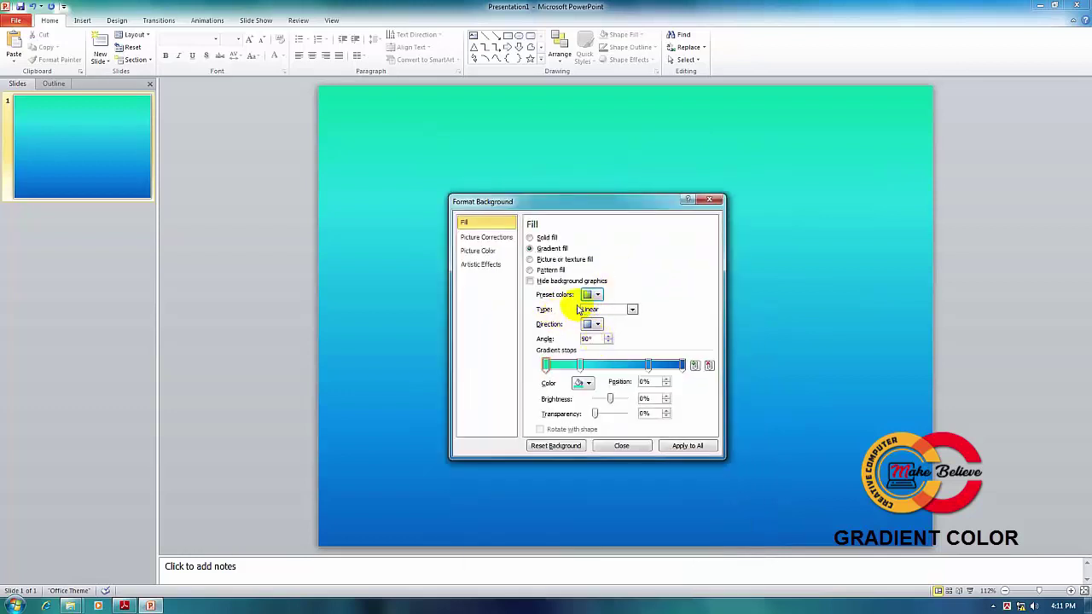
# Try the Radial and Rectangular gradient types on the slide background
pyautogui.click(633, 311)
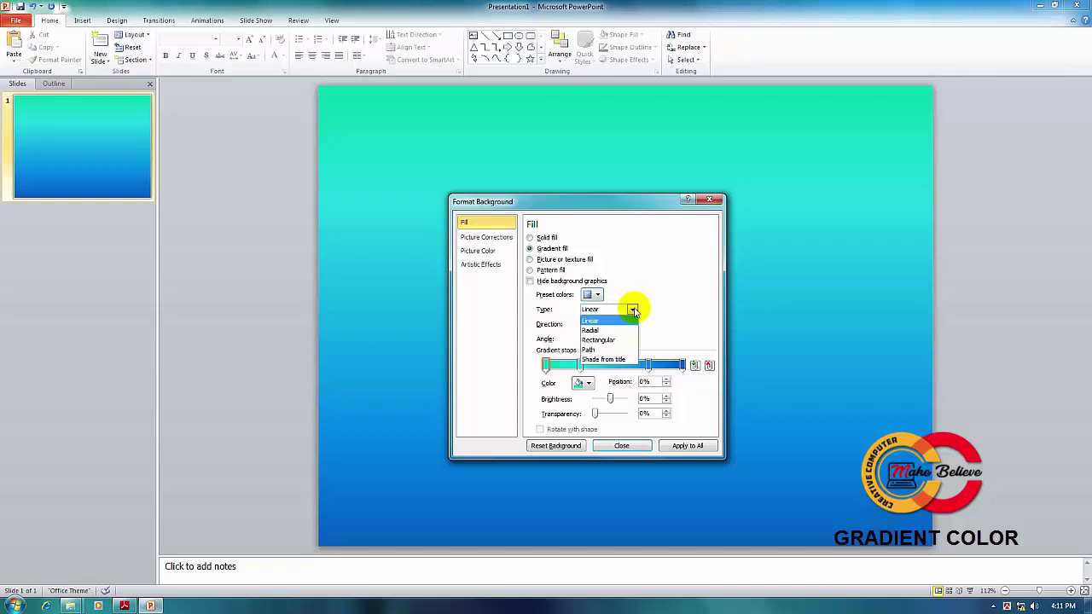
pyautogui.click(597, 322)
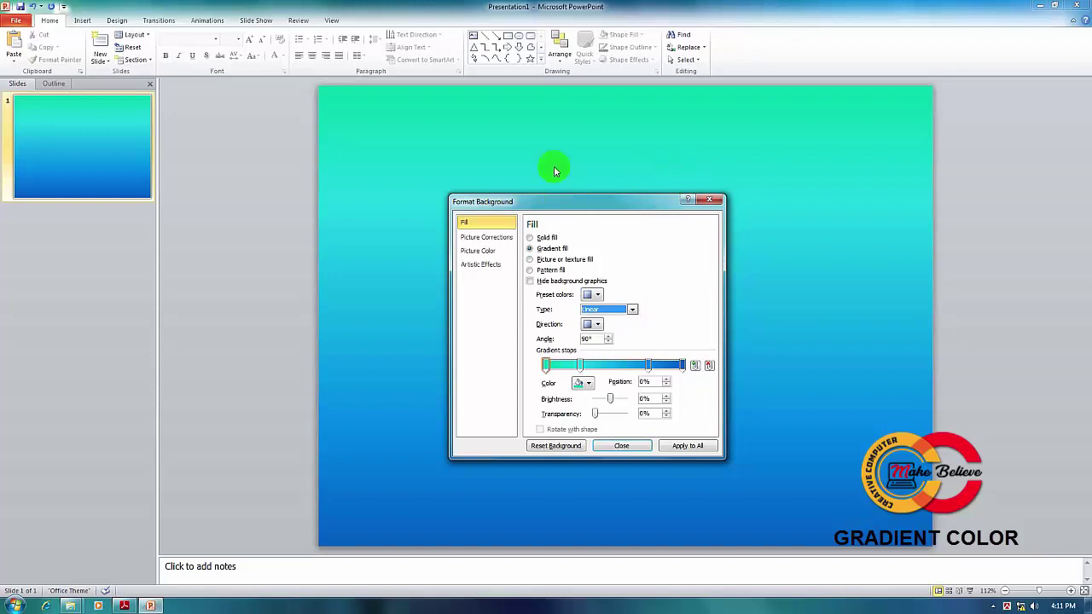
pyautogui.click(616, 311)
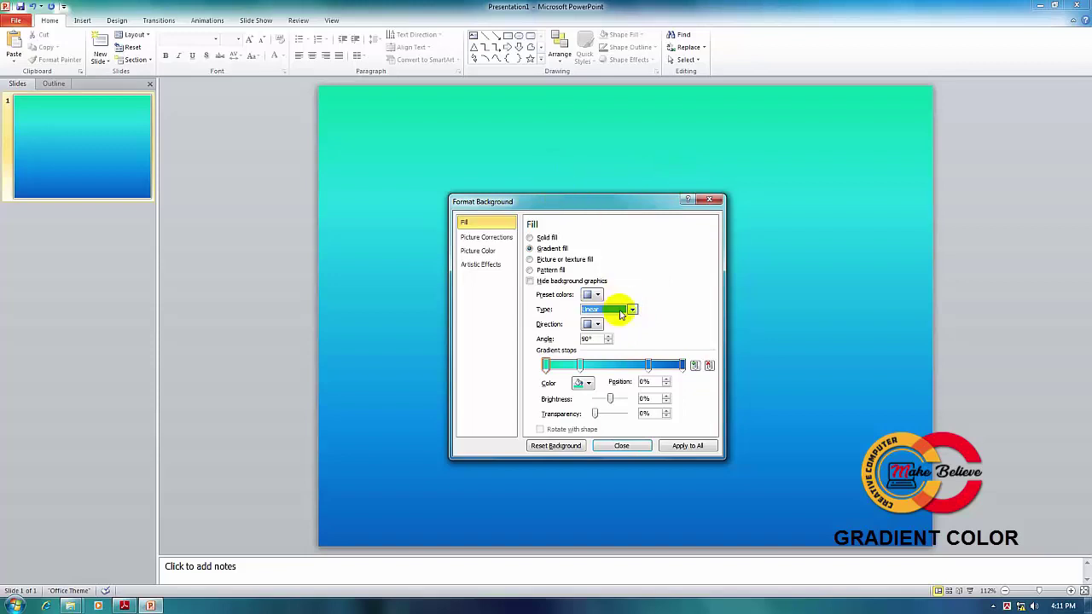
pyautogui.click(632, 312)
pyautogui.click(591, 330)
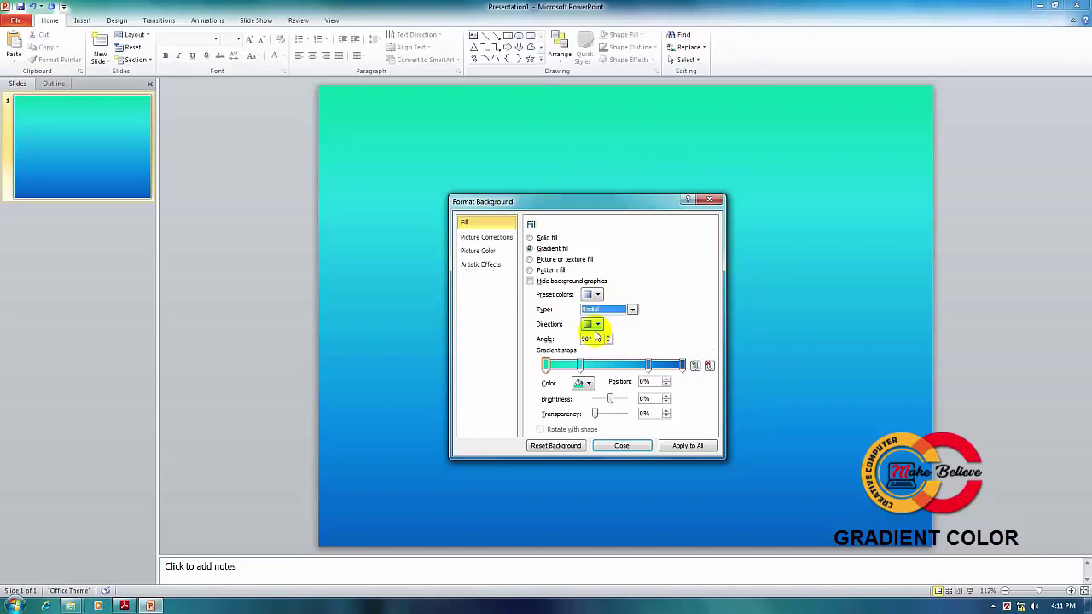
pyautogui.moveTo(602, 202); pyautogui.dragTo(656, 254)
pyautogui.click(641, 278)
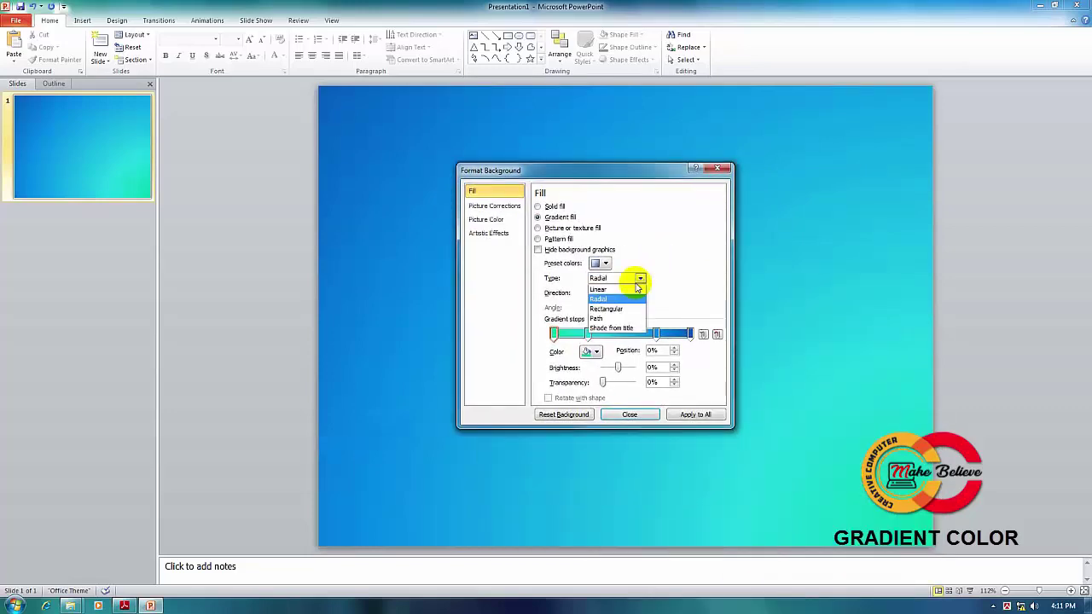
pyautogui.click(611, 310)
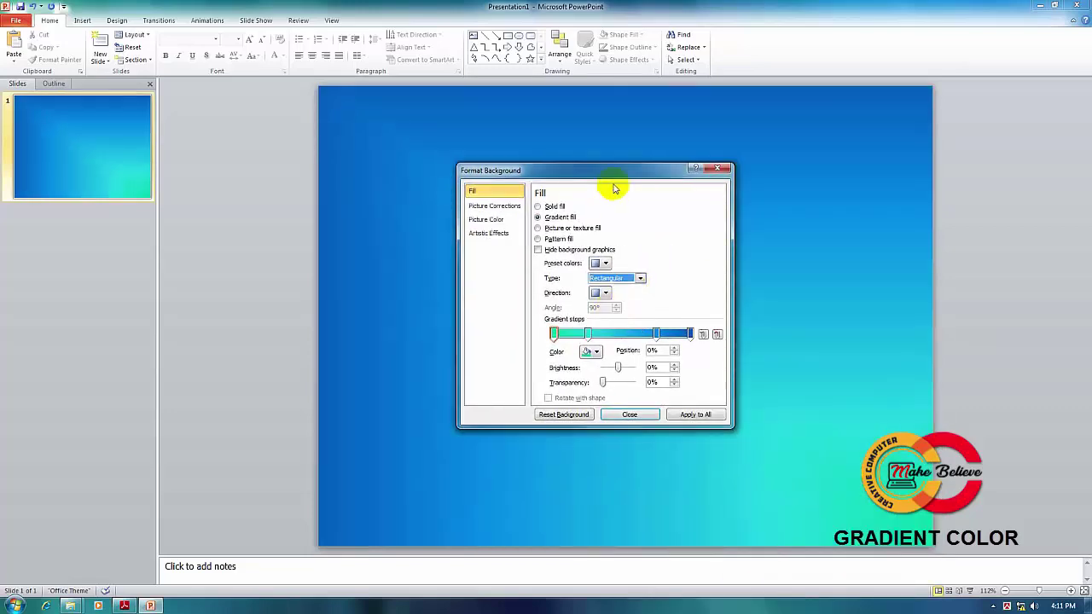
# Try the Path and Shade from title gradient types on the slide background
pyautogui.moveTo(614, 188); pyautogui.dragTo(587, 168)
pyautogui.click(620, 305)
pyautogui.click(600, 349)
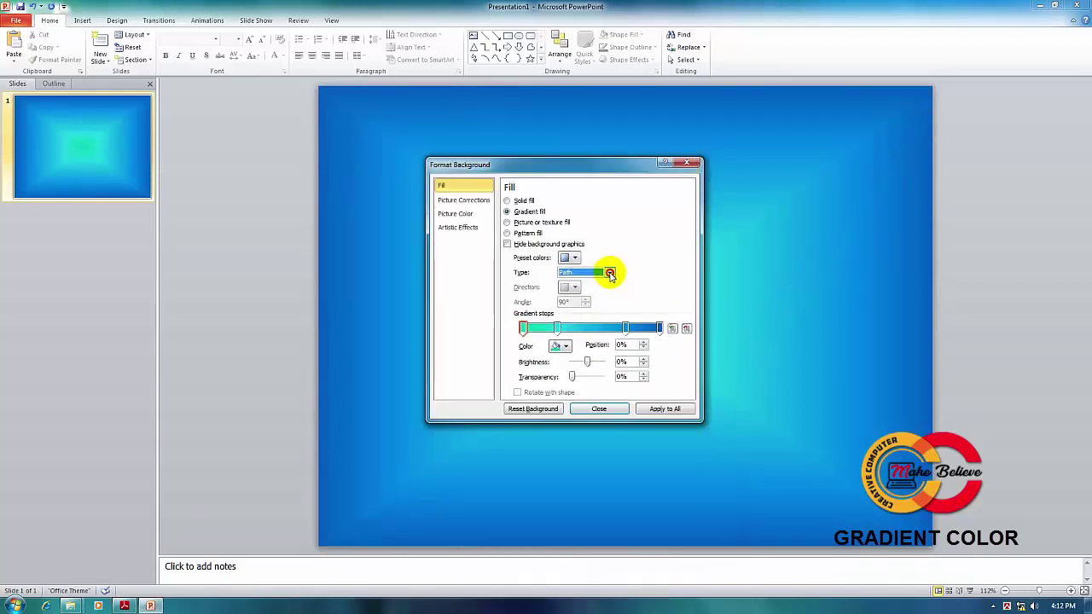
pyautogui.click(610, 273)
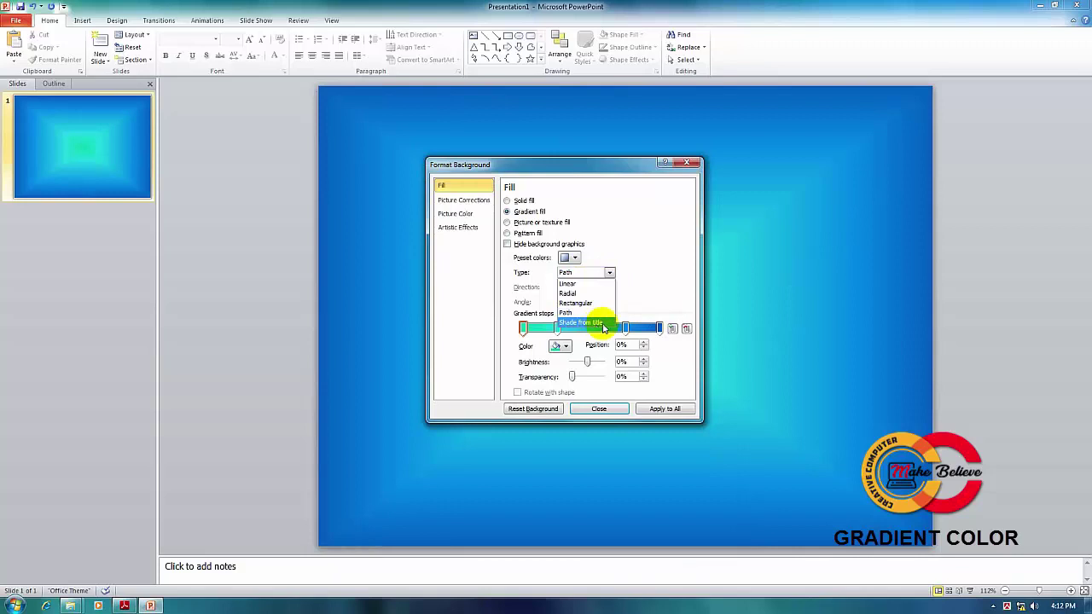
pyautogui.click(603, 329)
pyautogui.moveTo(607, 163); pyautogui.dragTo(645, 186)
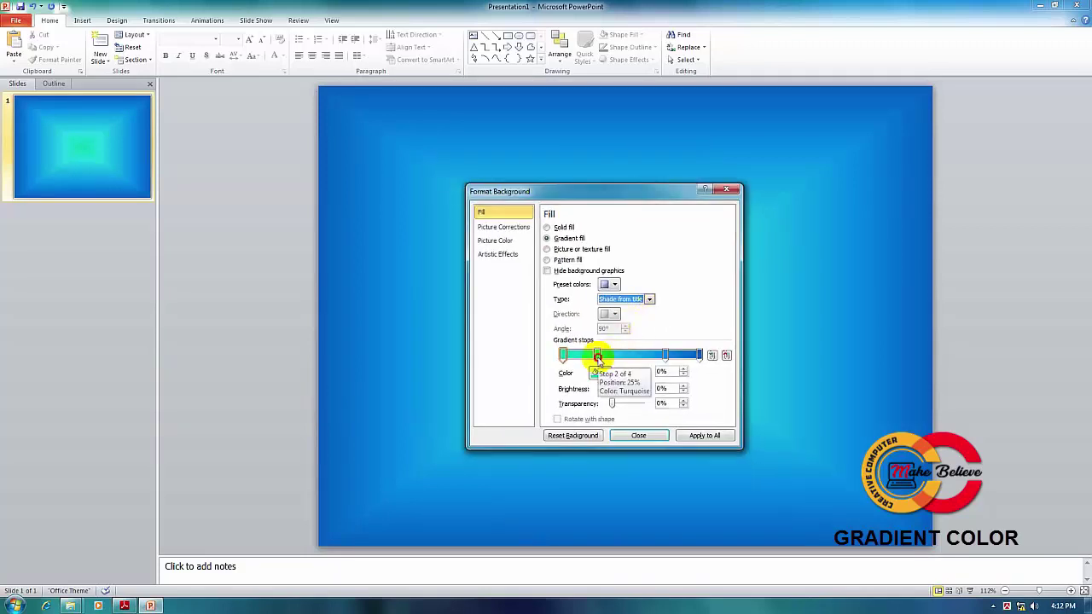
# Shift the second gradient stop toward the middle of the gradient and move the third stop to 67%
pyautogui.moveTo(599, 359); pyautogui.dragTo(655, 353)
pyautogui.click(665, 355)
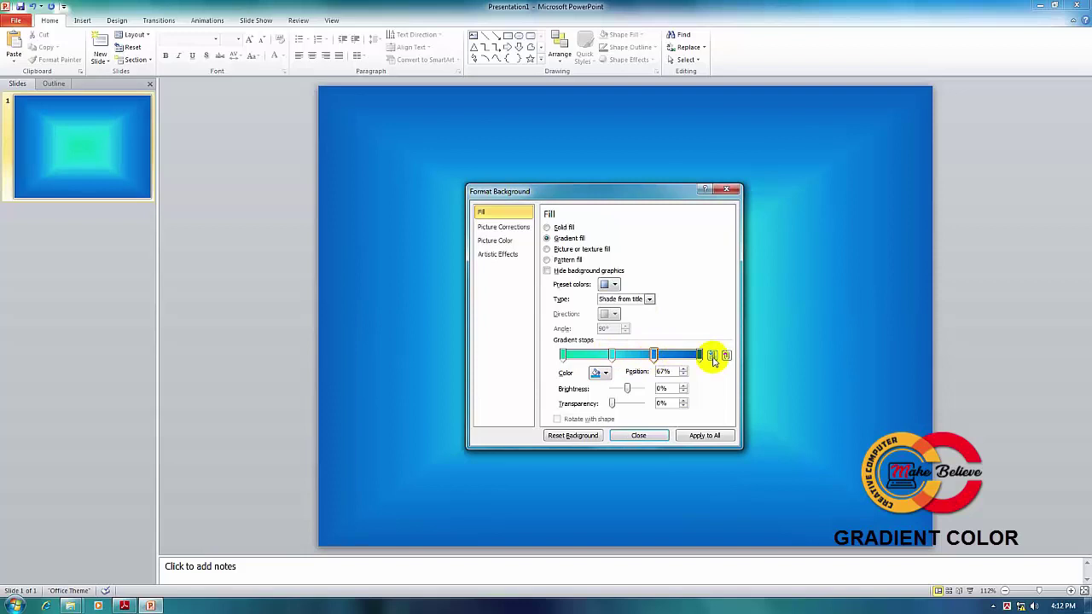
pyautogui.moveTo(654, 198); pyautogui.dragTo(644, 158)
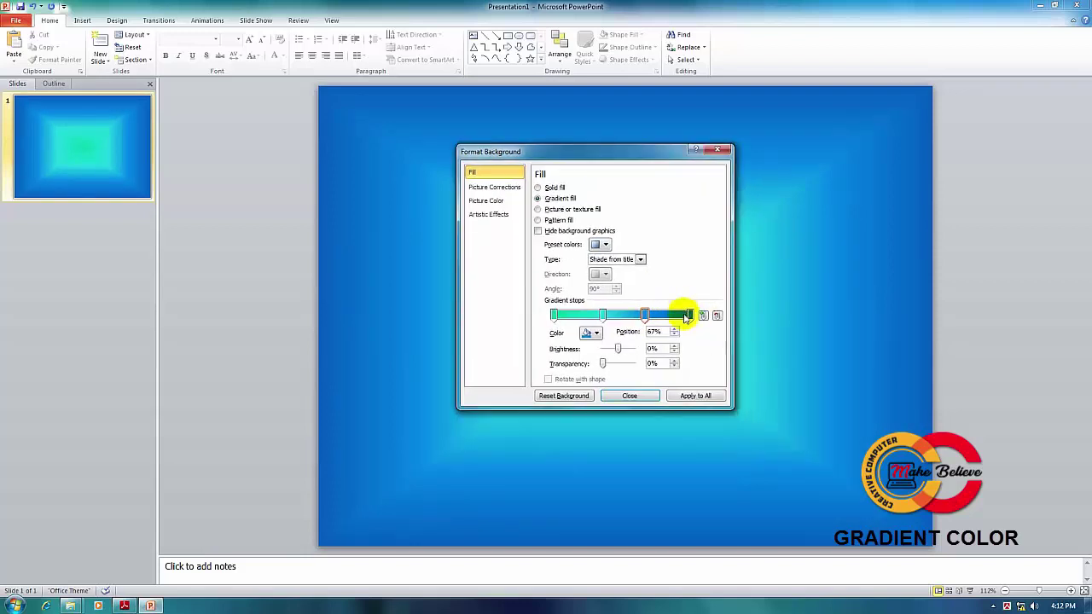
# Set the background's gradient type to Linear
pyautogui.click(607, 246)
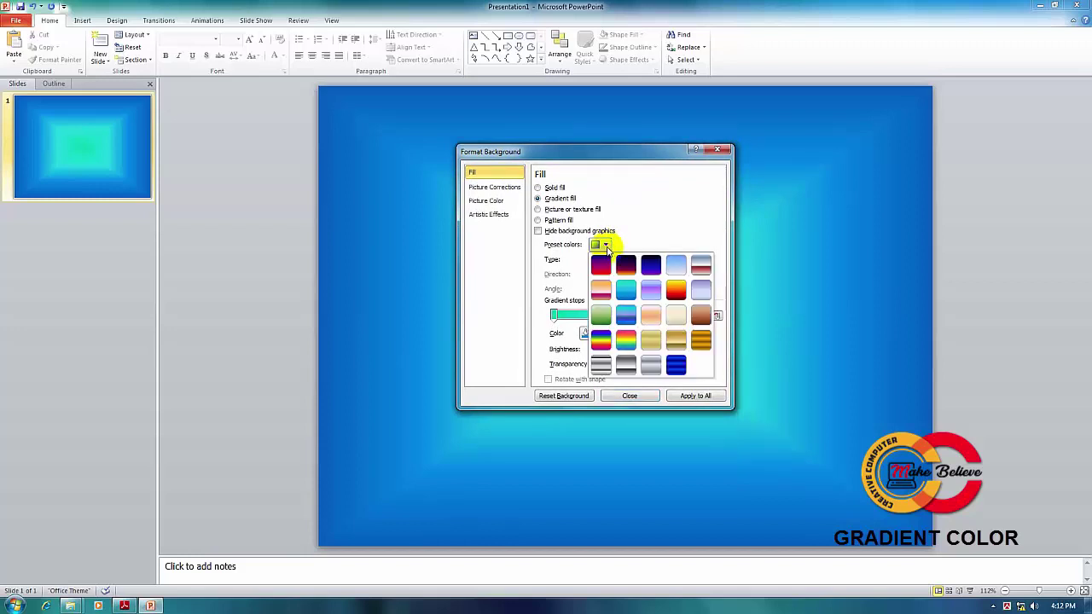
pyautogui.click(639, 259)
pyautogui.click(640, 260)
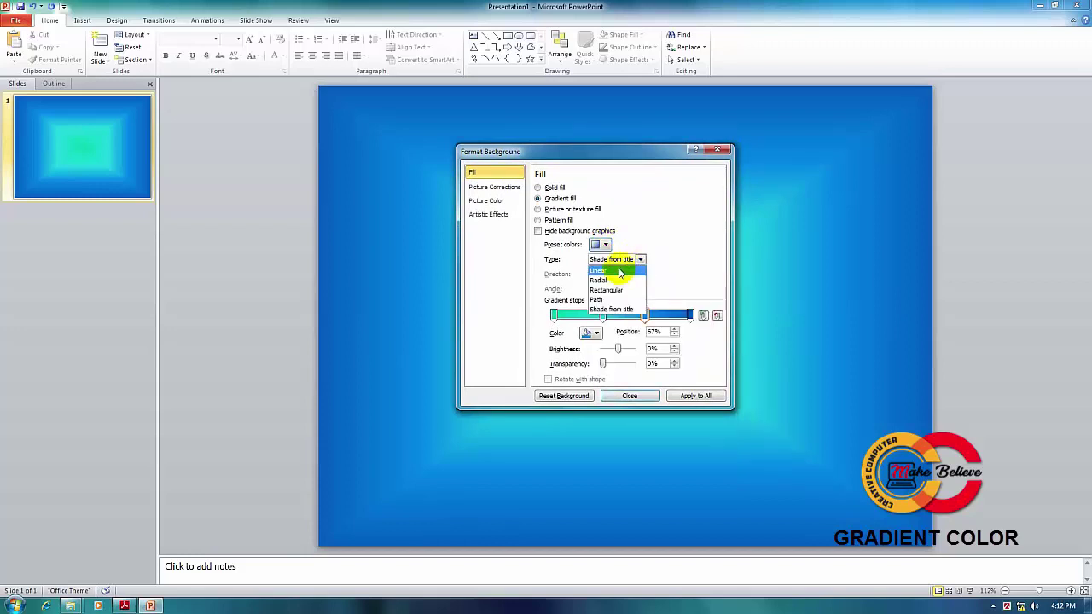
pyautogui.click(620, 272)
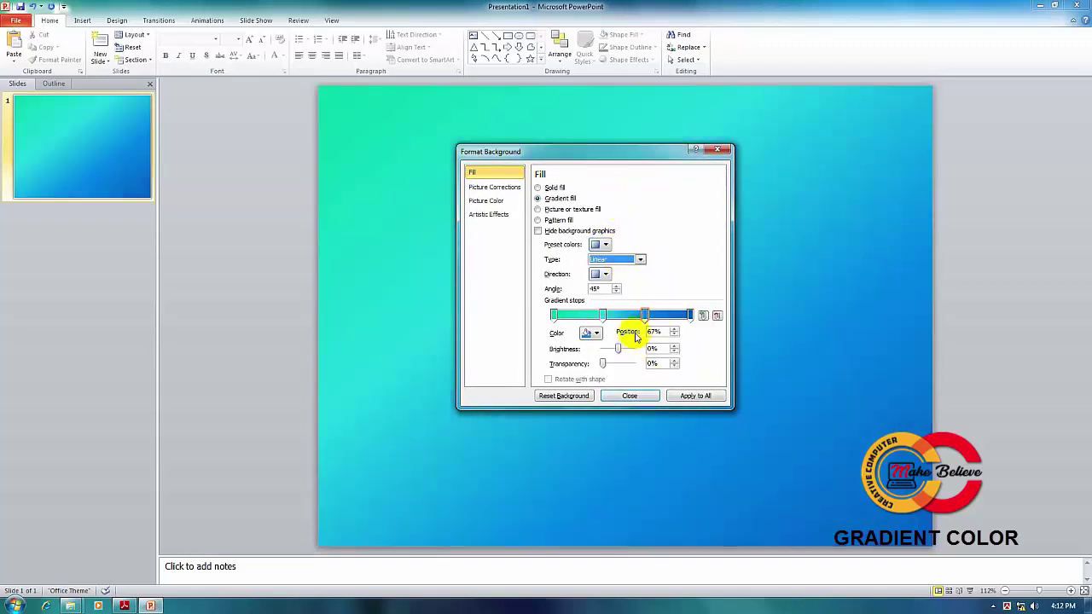
# Move the second gradient stop to 37% and the first gradient stop to 1%
pyautogui.moveTo(602, 318); pyautogui.dragTo(604, 318)
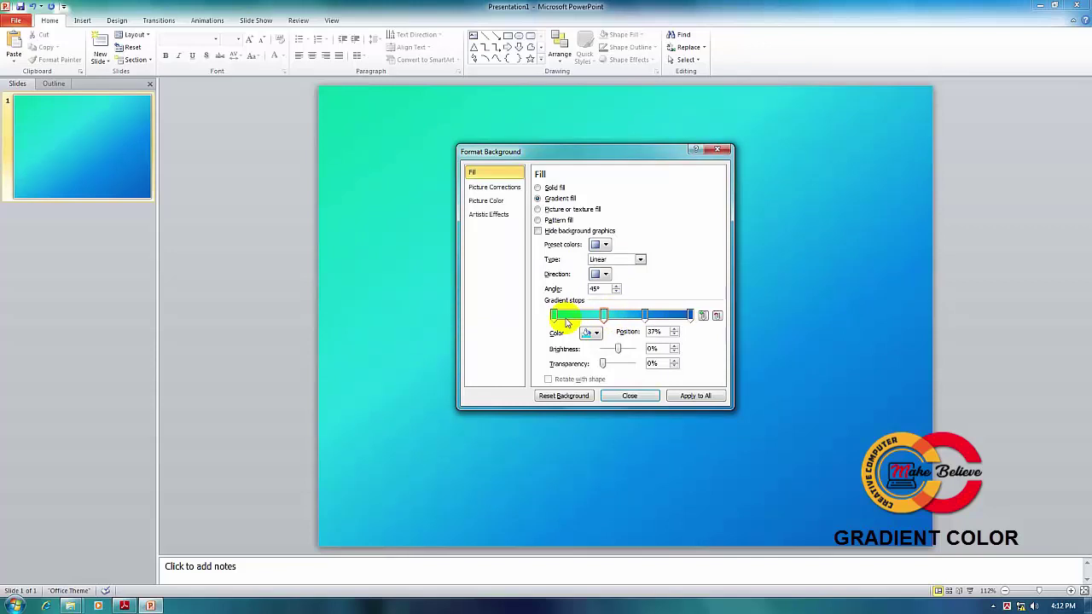
pyautogui.click(555, 319)
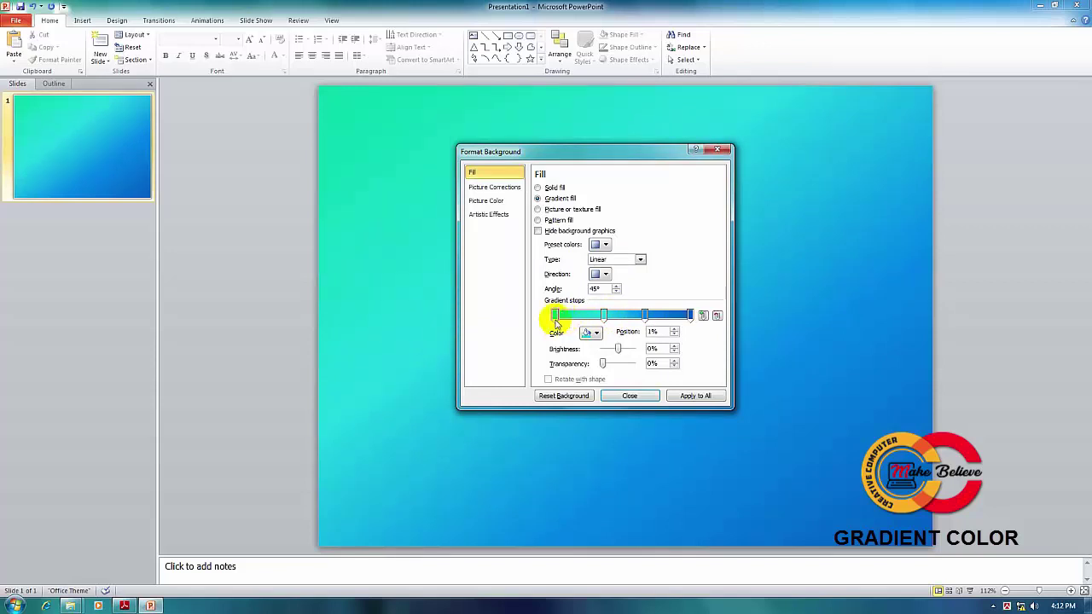
# Add a trial gradient stop between the first two stops, positioned at 18%, and remove it
pyautogui.click(574, 316)
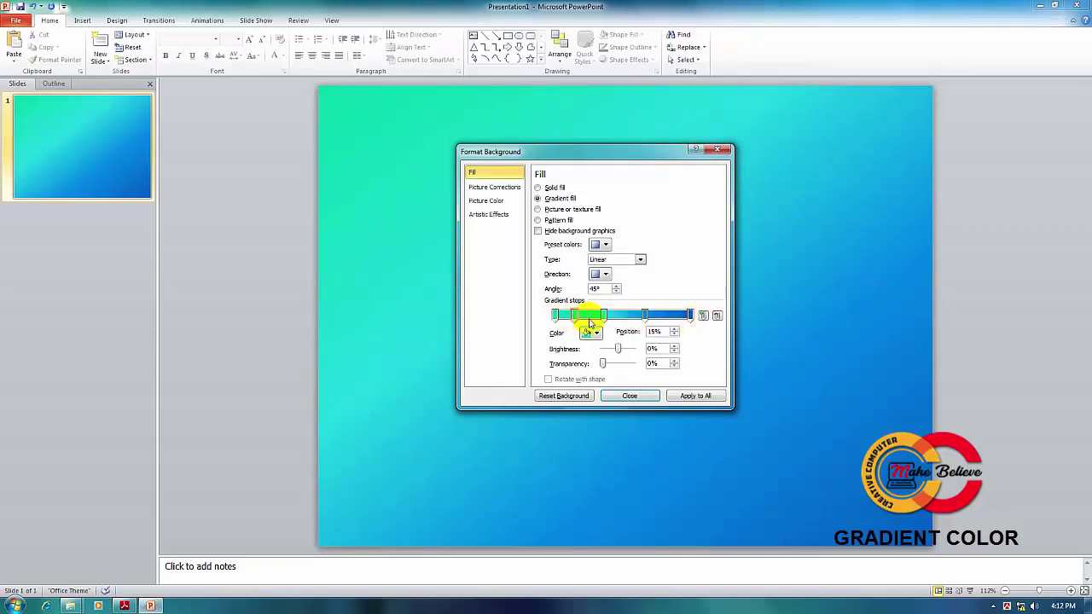
pyautogui.click(571, 321)
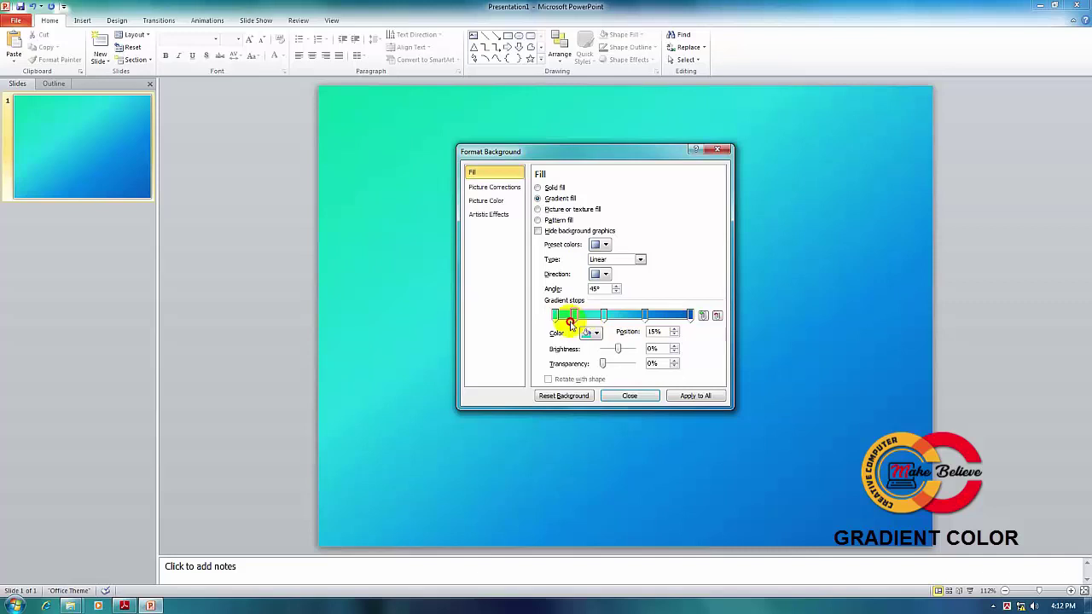
pyautogui.moveTo(570, 324); pyautogui.dragTo(579, 319)
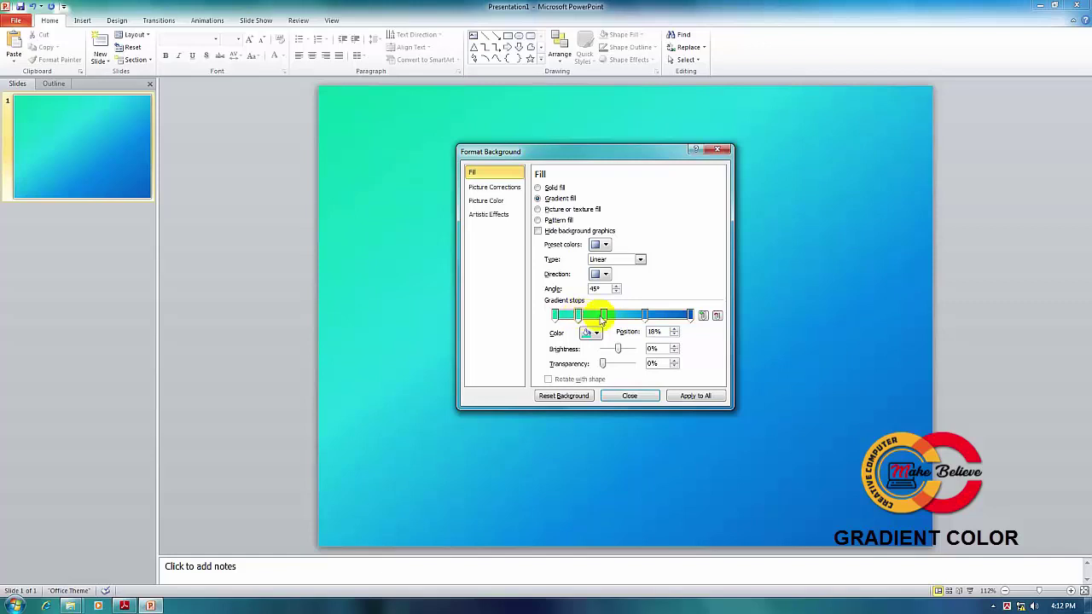
pyautogui.click(718, 315)
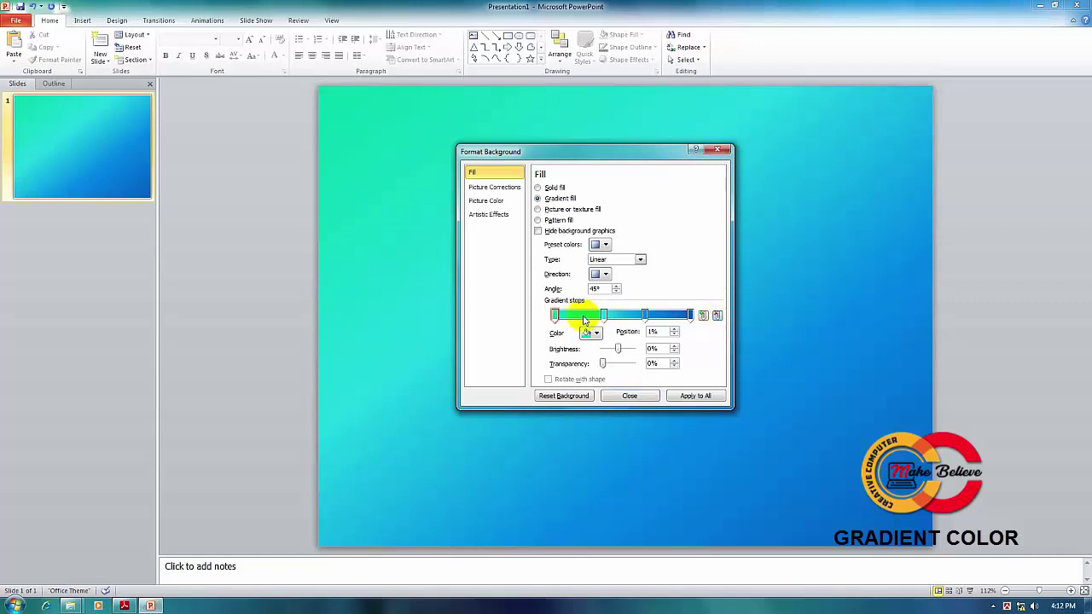
# Add a new gradient stop between the first two stops and position it at 14%
pyautogui.click(703, 316)
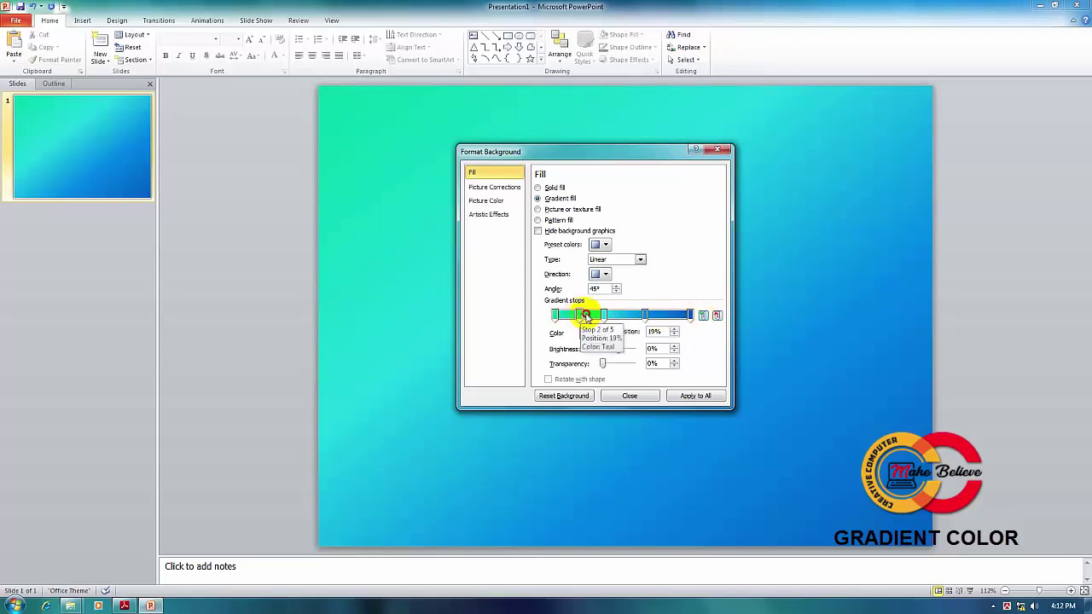
pyautogui.moveTo(581, 317); pyautogui.dragTo(605, 318)
pyautogui.moveTo(627, 159); pyautogui.dragTo(221, 246)
pyautogui.moveTo(192, 418); pyautogui.dragTo(172, 410)
pyautogui.click(246, 412)
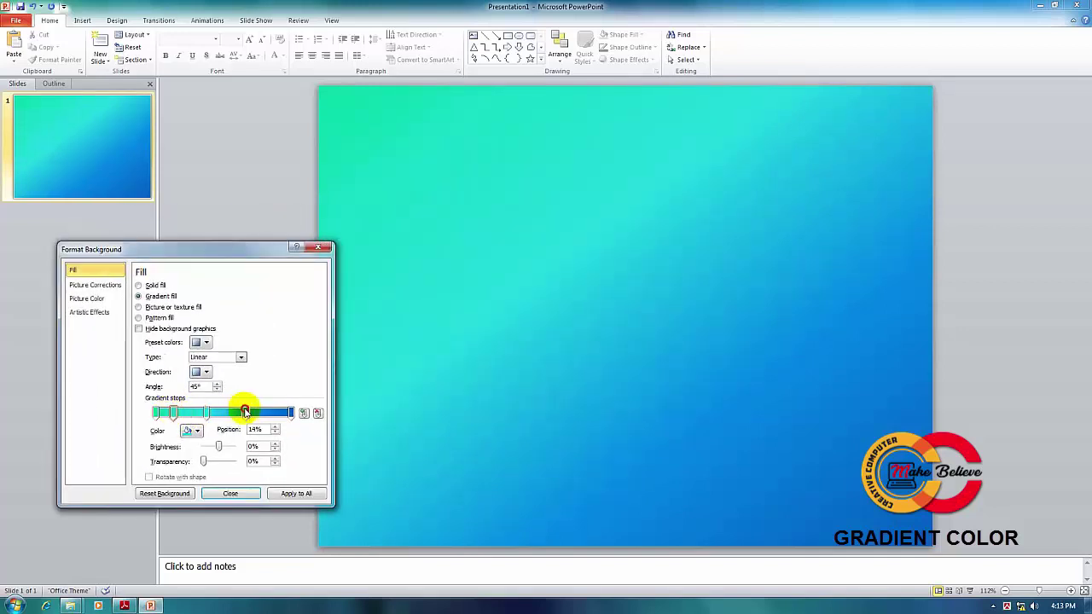
# Move the second gradient stop to 24%, shift the third stop slightly toward the blue end, and place the dialog over the slide's centre
pyautogui.moveTo(246, 413); pyautogui.dragTo(187, 415)
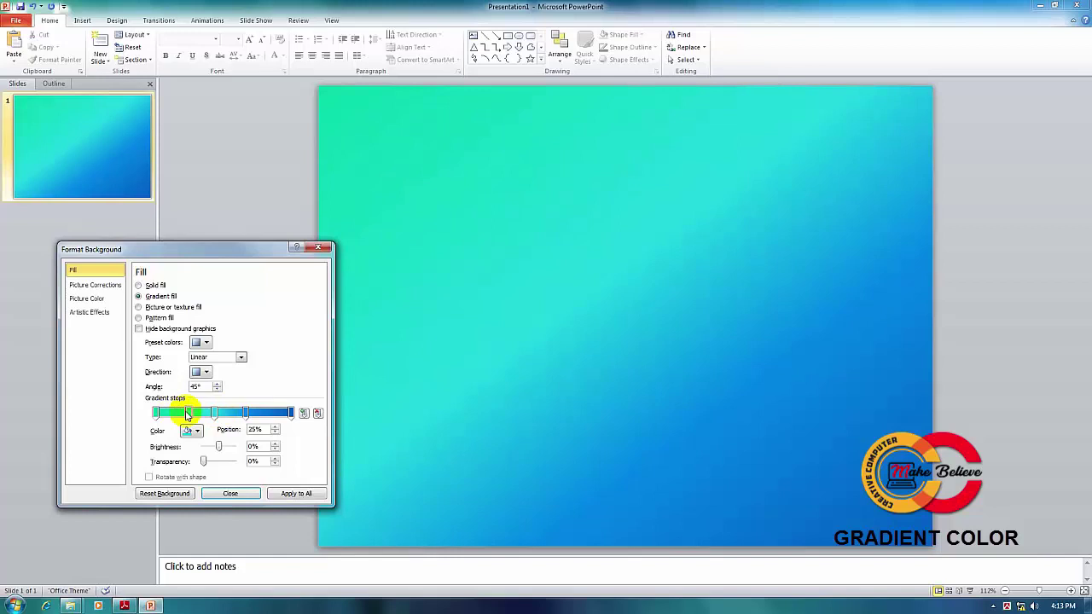
pyautogui.moveTo(197, 249); pyautogui.dragTo(373, 224)
pyautogui.moveTo(583, 207); pyautogui.dragTo(601, 192)
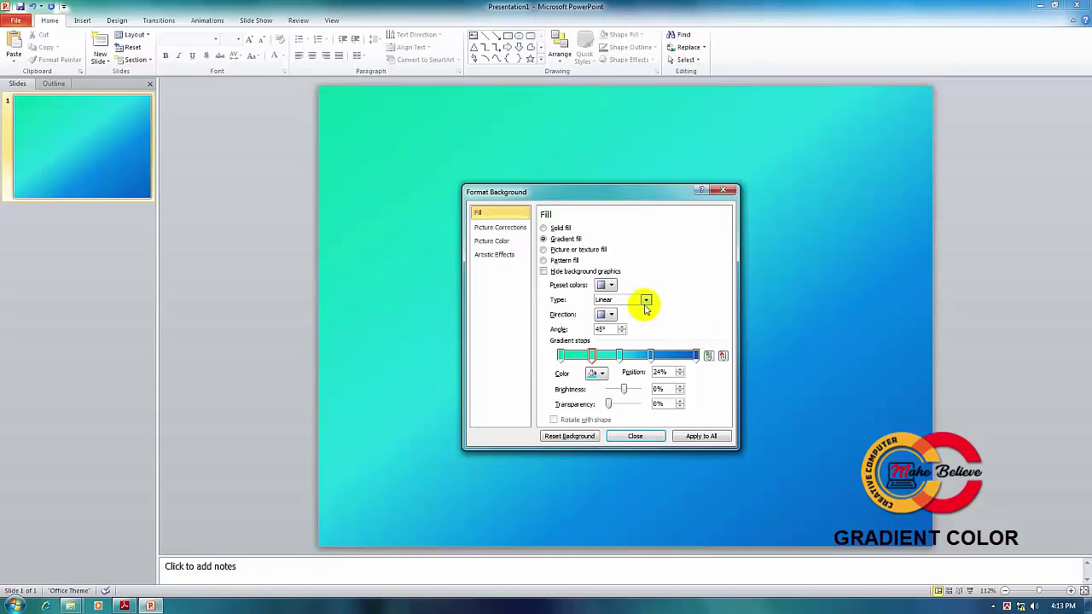
# Try the linear gradient direction straight down at 90° and left-to-right at 0° on the slide background
pyautogui.click(612, 315)
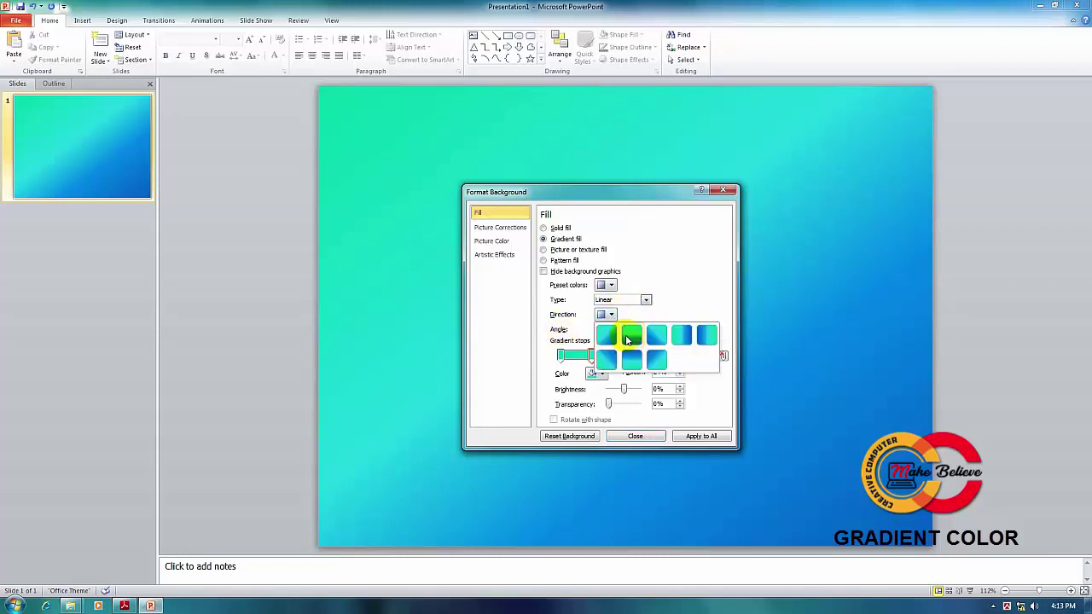
pyautogui.click(629, 337)
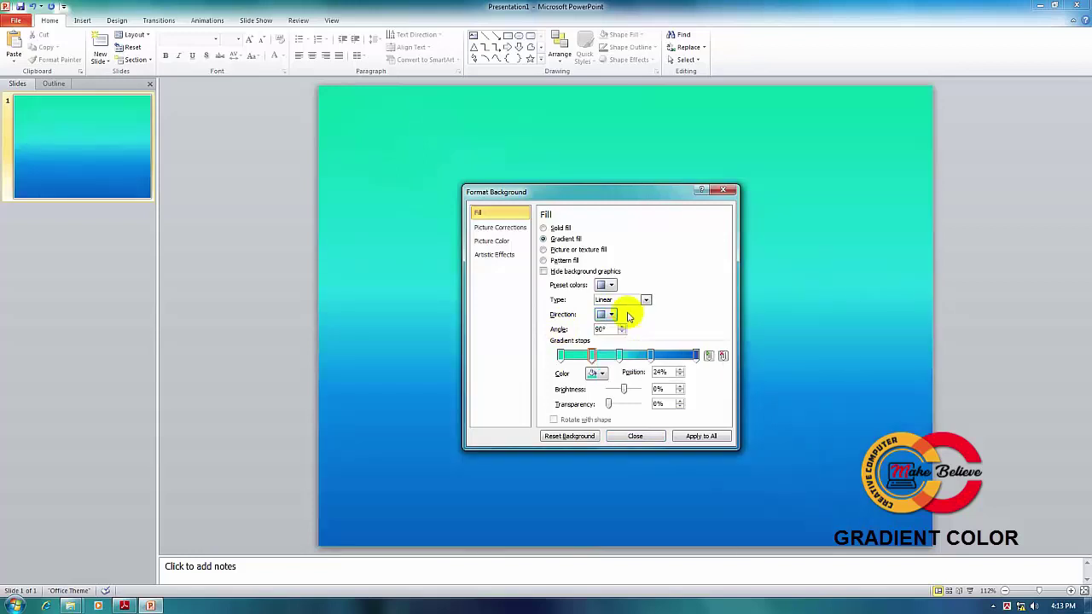
pyautogui.click(611, 315)
pyautogui.click(687, 337)
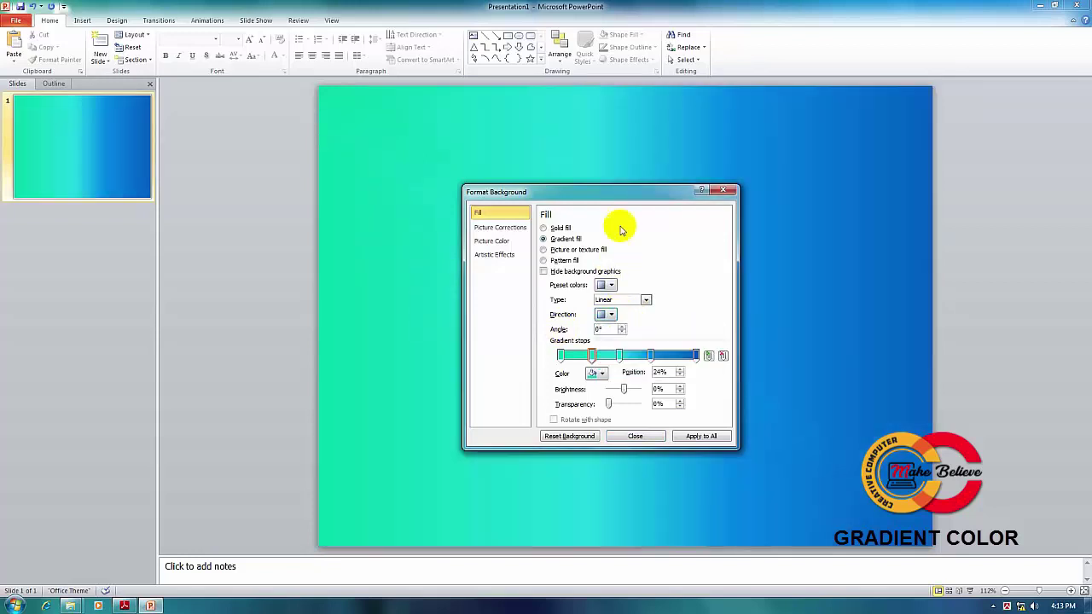
pyautogui.moveTo(627, 191); pyautogui.dragTo(633, 387)
pyautogui.moveTo(610, 254); pyautogui.dragTo(601, 187)
# Set the gradient direction to diagonal from the slide's top-left to its bottom-right and the angle to 40°
pyautogui.click(585, 309)
pyautogui.click(581, 325)
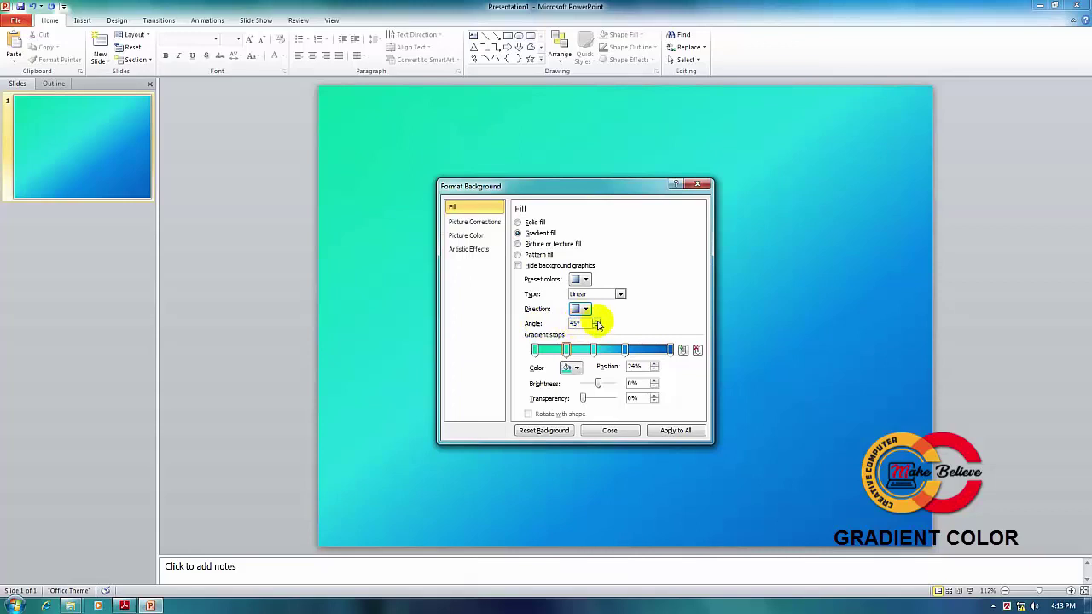
pyautogui.click(597, 327)
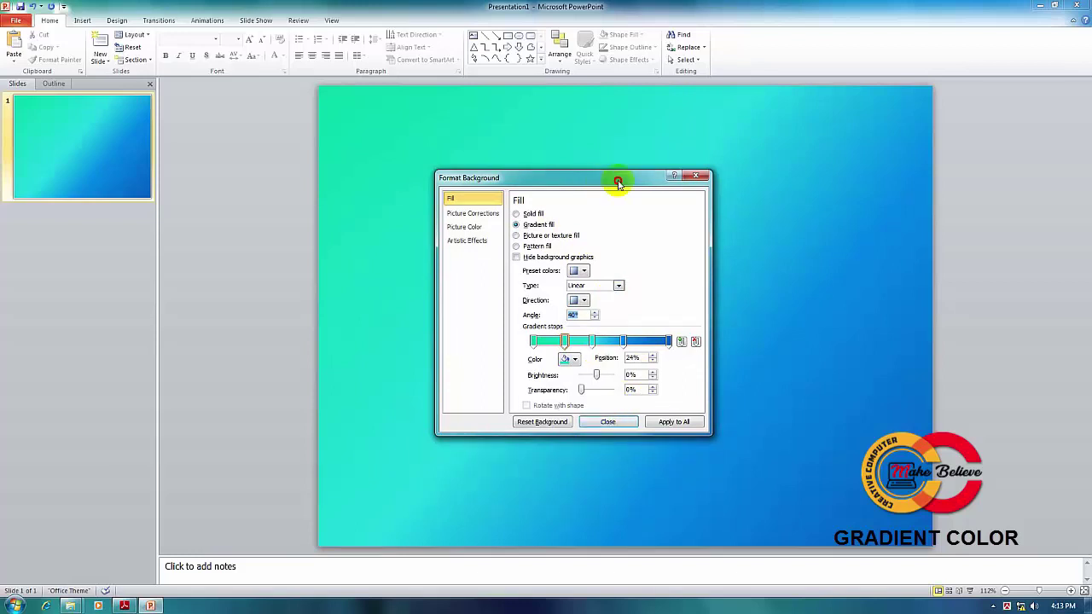
pyautogui.moveTo(617, 181); pyautogui.dragTo(657, 185)
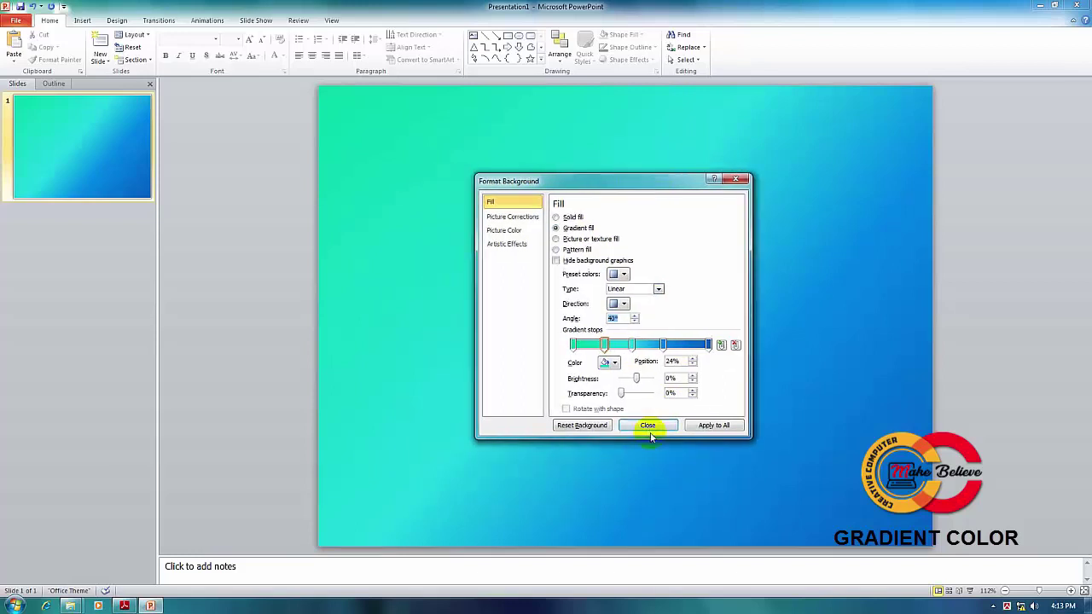
# Apply the gradient background to all slides and close the background formatting dialog
pyautogui.click(714, 426)
pyautogui.click(103, 149)
pyautogui.click(80, 160)
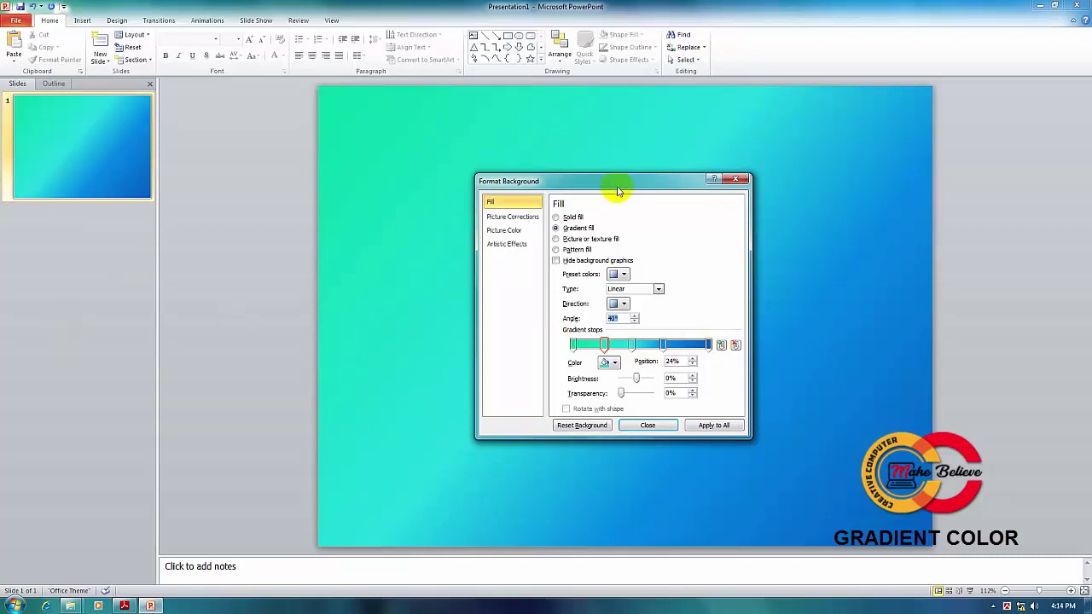
pyautogui.moveTo(617, 189); pyautogui.dragTo(614, 169)
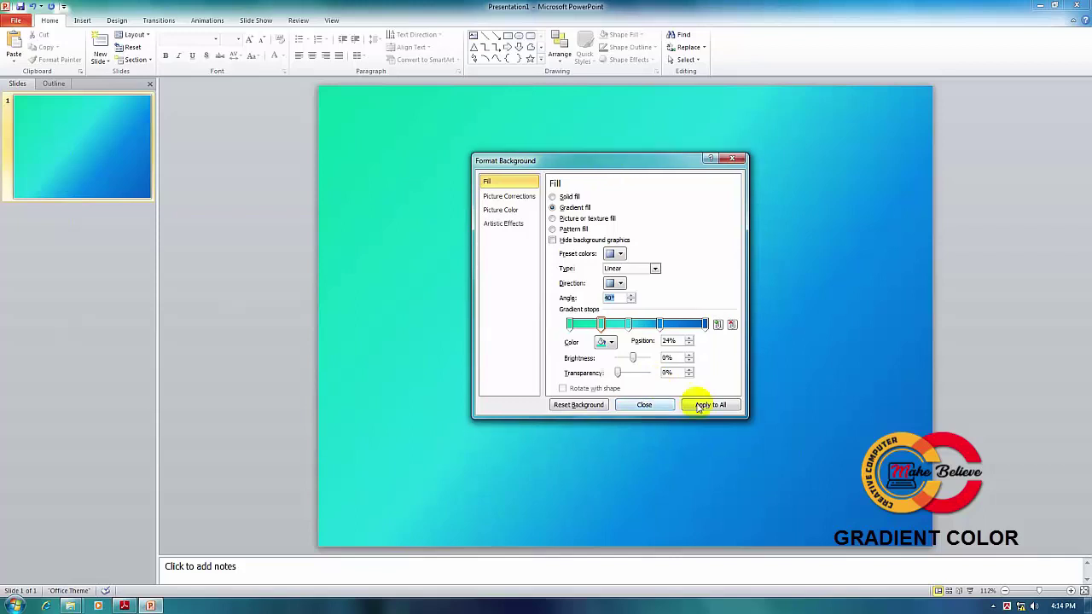
pyautogui.click(645, 406)
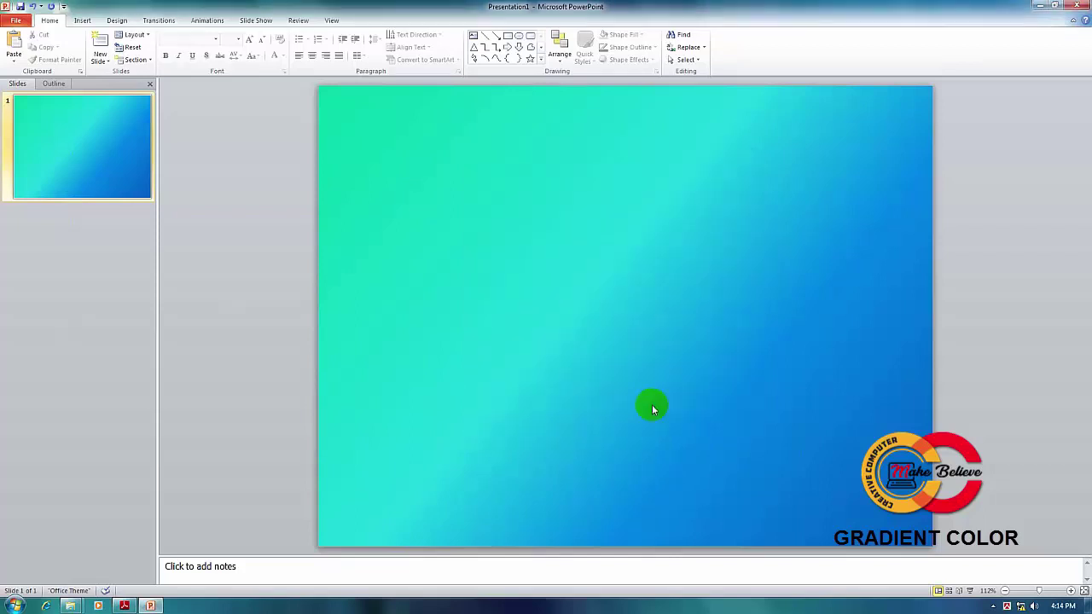